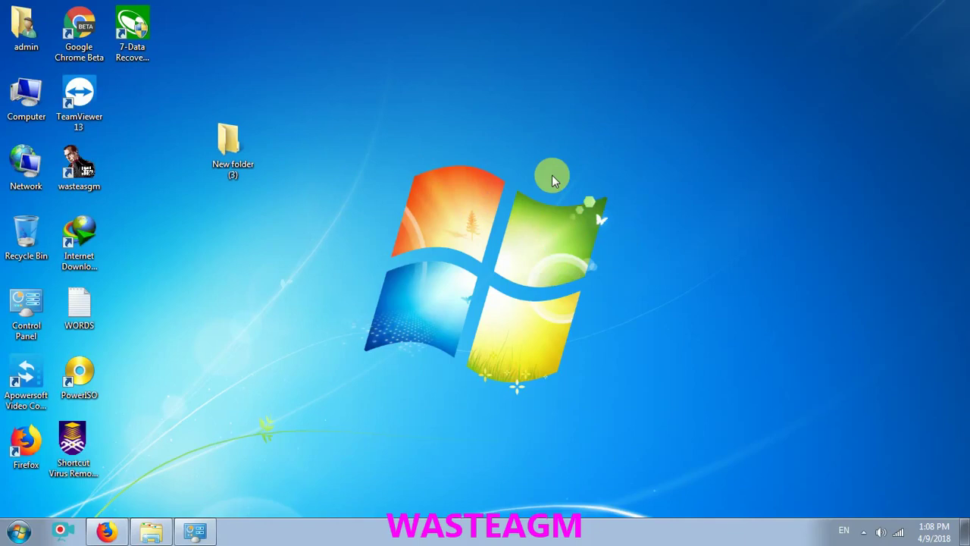
Refresh the desktop and open New folder (3) to check its contents, closing its window again.
{"action": "right_click", "coordinate": [551, 175]}
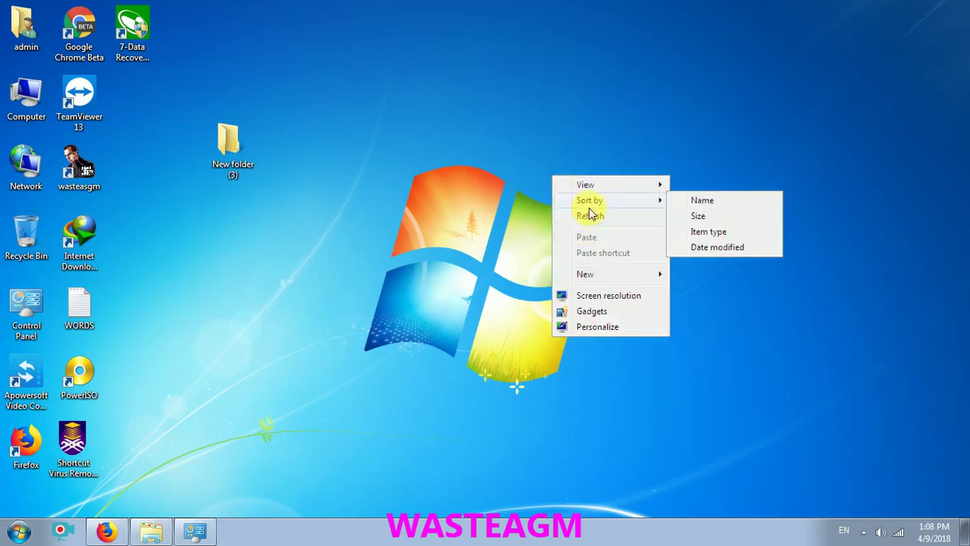
{"action": "left_click", "coordinate": [590, 215]}
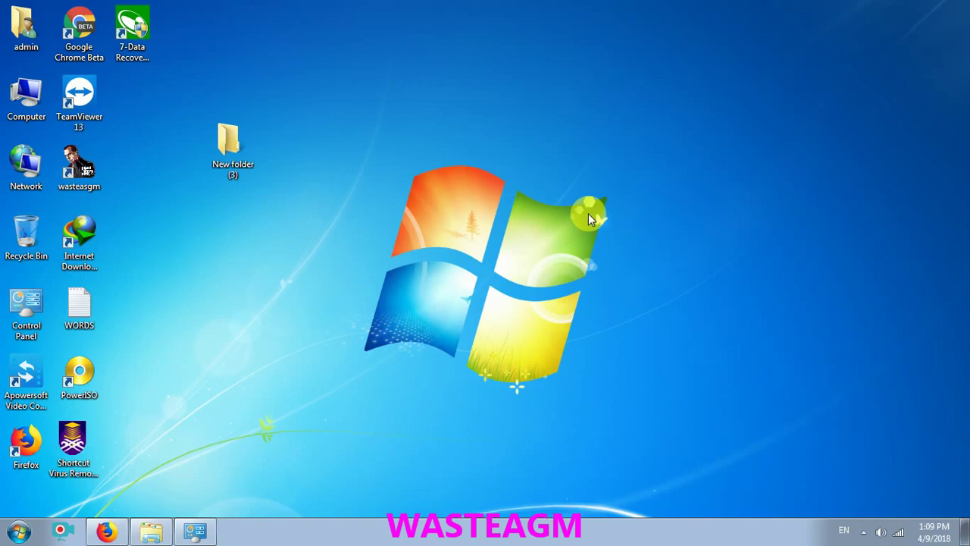
{"action": "left_click", "coordinate": [227, 161]}
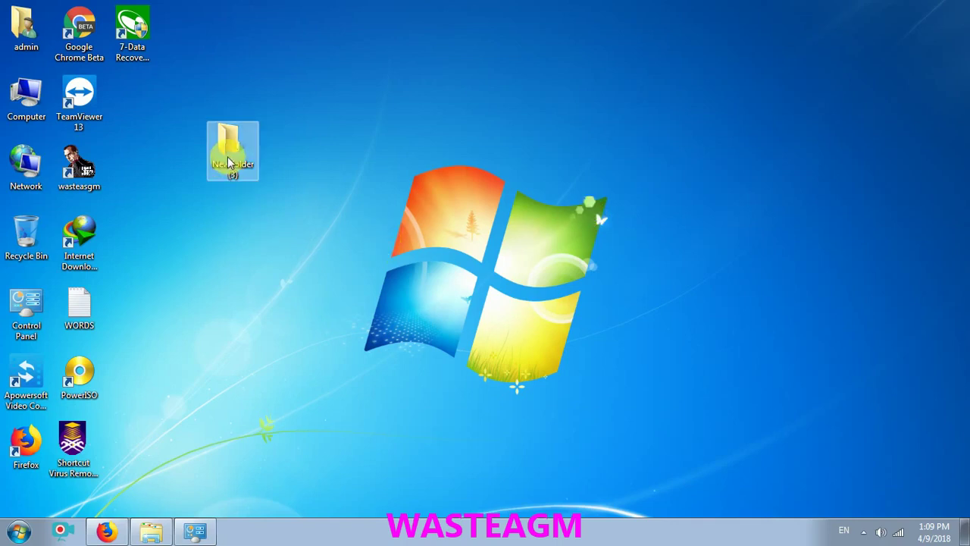
{"action": "left_click", "coordinate": [397, 129]}
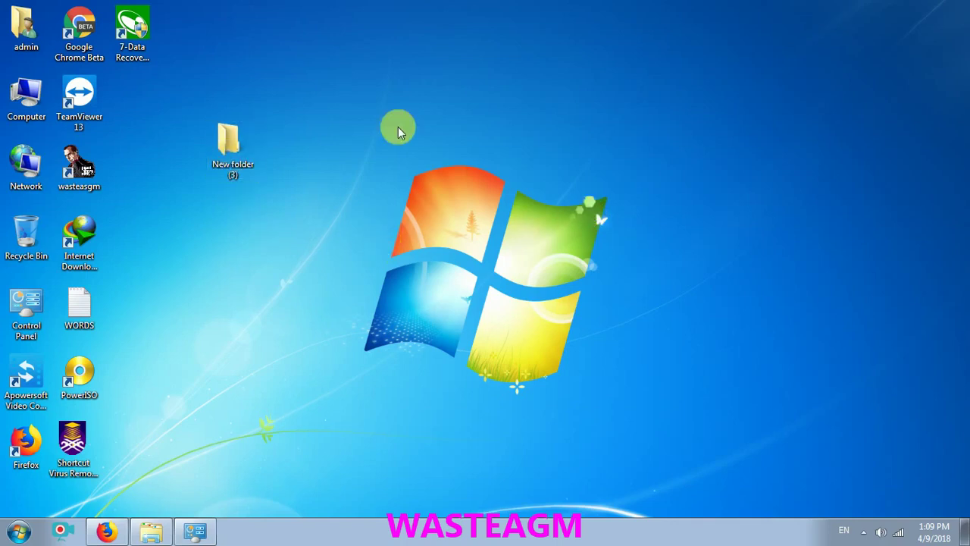
{"action": "right_click", "coordinate": [402, 132]}
{"action": "left_click", "coordinate": [433, 184]}
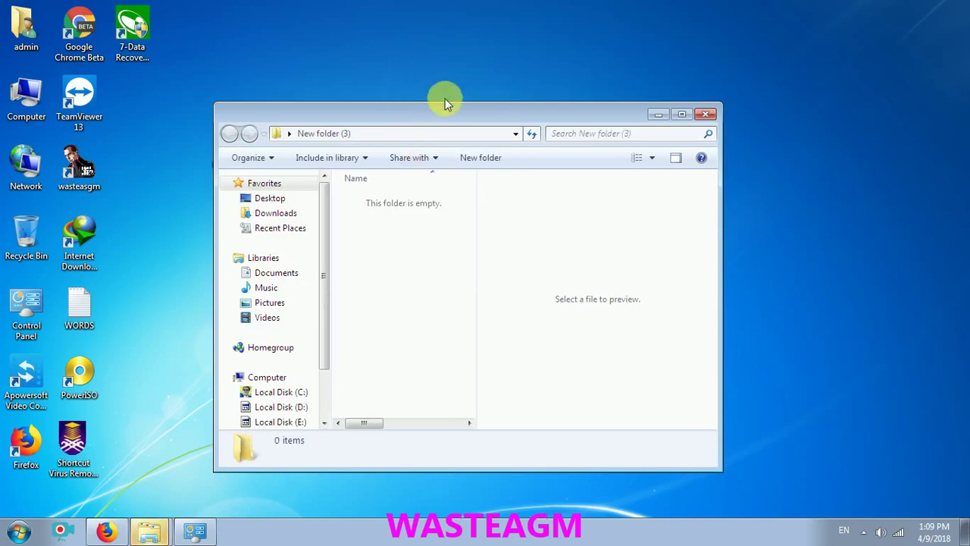
{"action": "left_click_drag", "start_coordinate": [445, 112], "coordinate": [557, 153]}
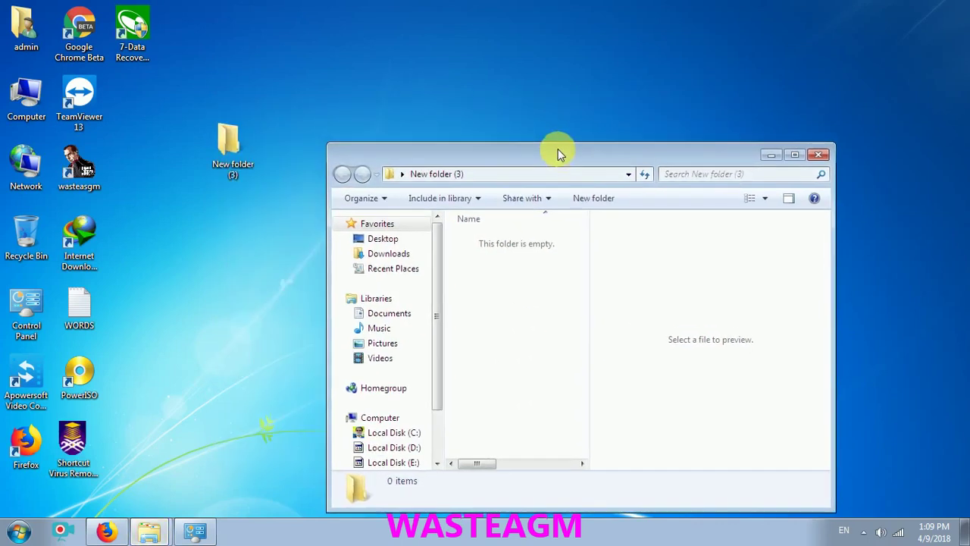
{"action": "left_click", "coordinate": [814, 155]}
{"action": "right_click", "coordinate": [370, 167]}
{"action": "left_click", "coordinate": [400, 209]}
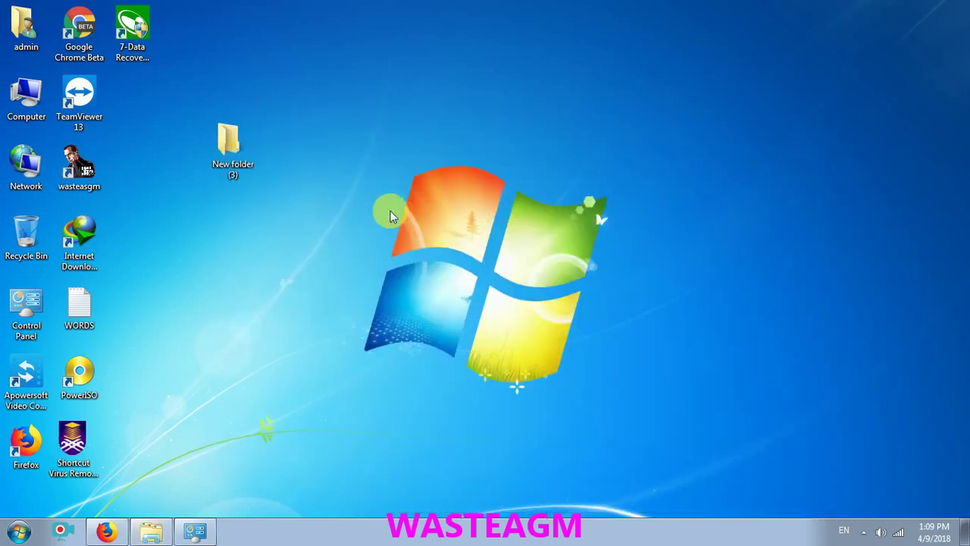
Turn on the Hidden attribute in the properties of the desktop's New folder (3) and apply the change.
{"action": "left_click", "coordinate": [227, 145]}
{"action": "double_click", "coordinate": [232, 148]}
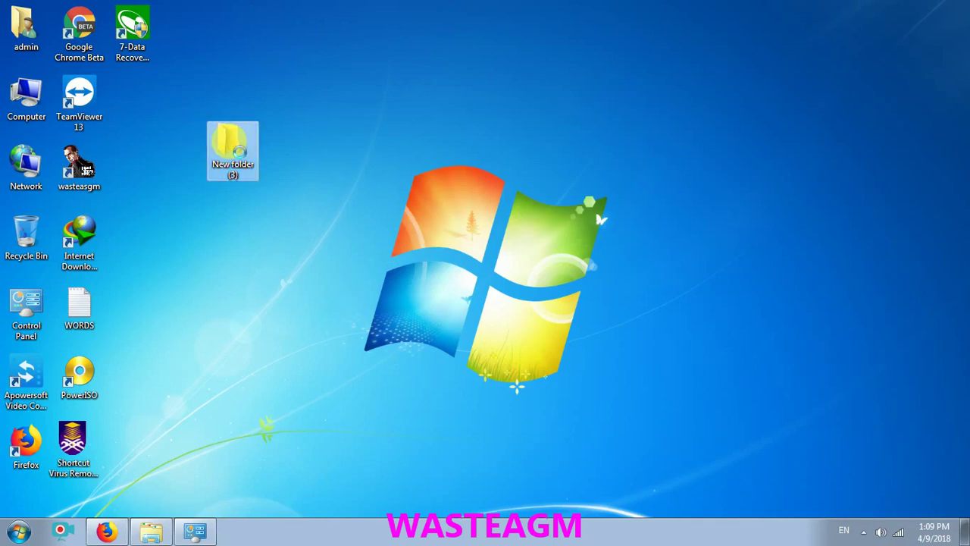
{"action": "right_click", "coordinate": [229, 143]}
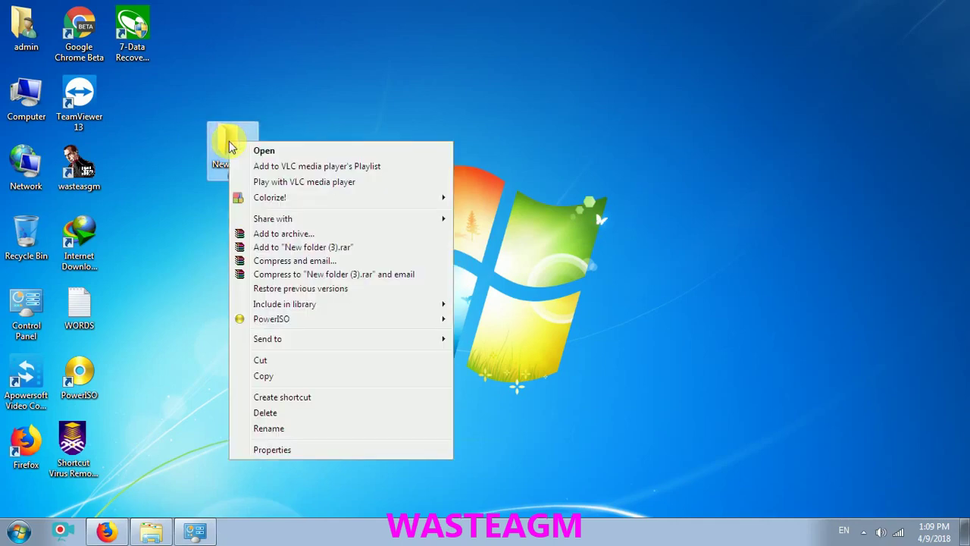
{"action": "left_click", "coordinate": [275, 450]}
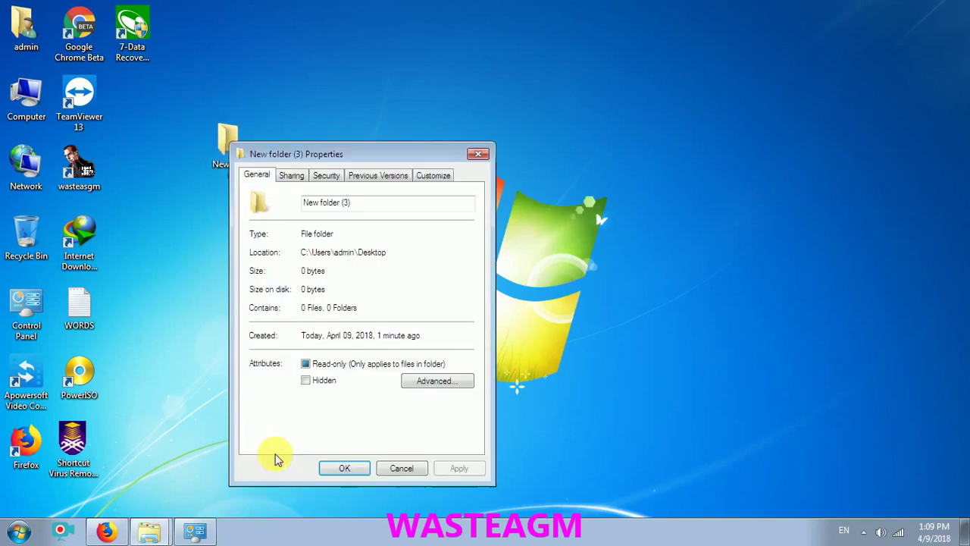
{"action": "left_click_drag", "start_coordinate": [340, 159], "coordinate": [417, 92]}
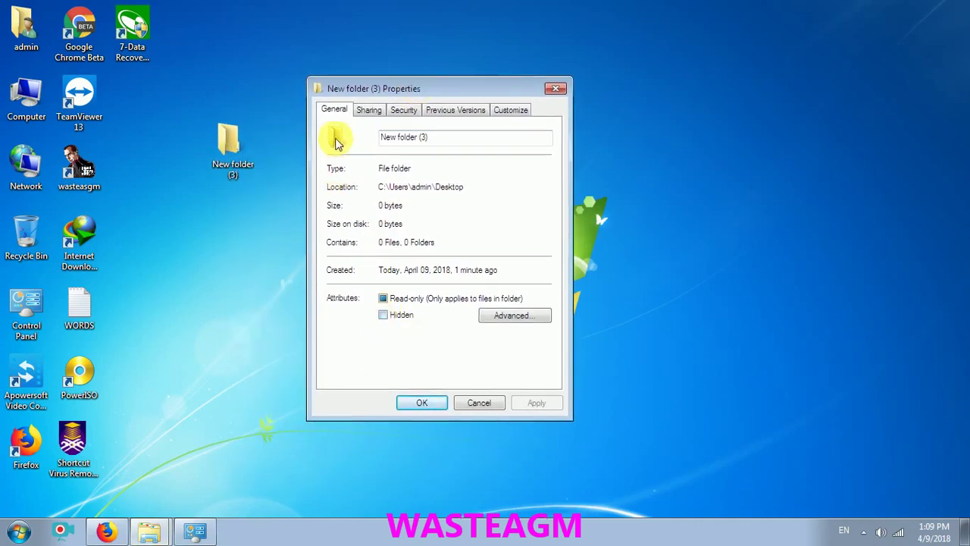
{"action": "left_click", "coordinate": [383, 315]}
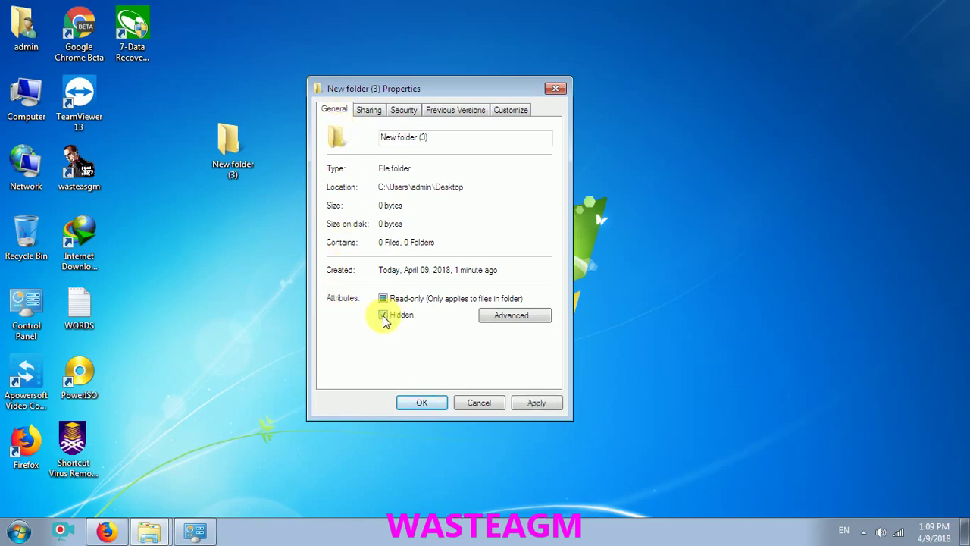
{"action": "left_click_drag", "start_coordinate": [425, 90], "coordinate": [482, 73]}
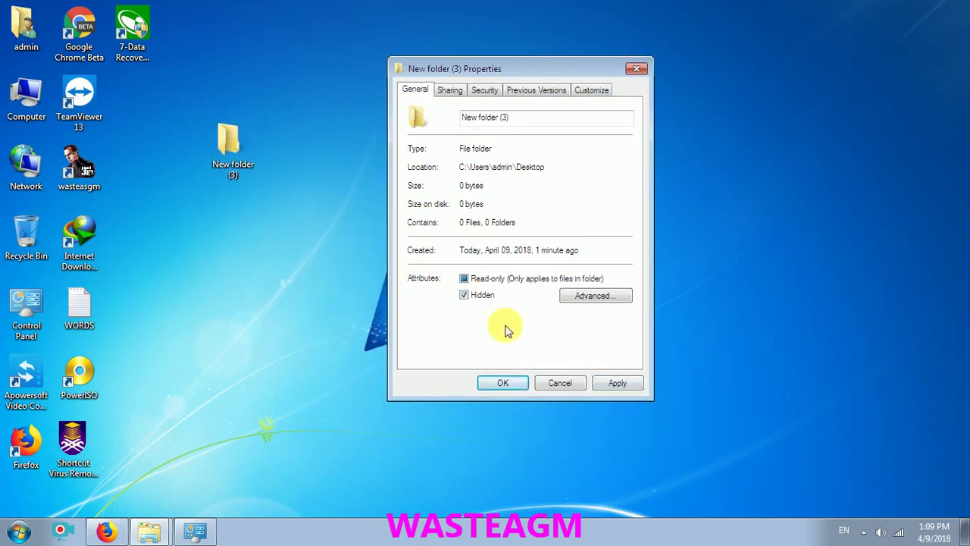
{"action": "left_click", "coordinate": [614, 386]}
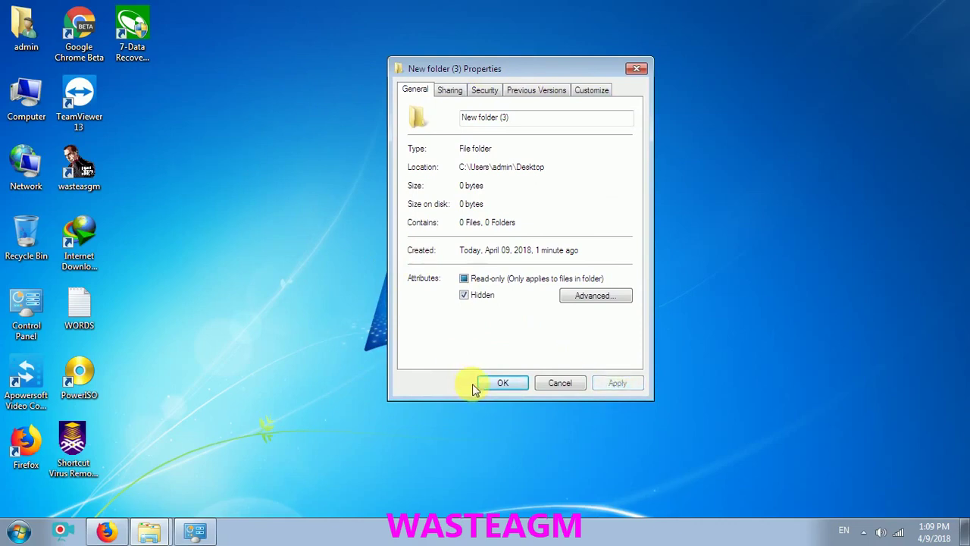
{"action": "left_click", "coordinate": [502, 382]}
Refresh the desktop repeatedly to check whether New folder (3) is hidden.
{"action": "right_click", "coordinate": [296, 90]}
{"action": "left_click", "coordinate": [331, 126]}
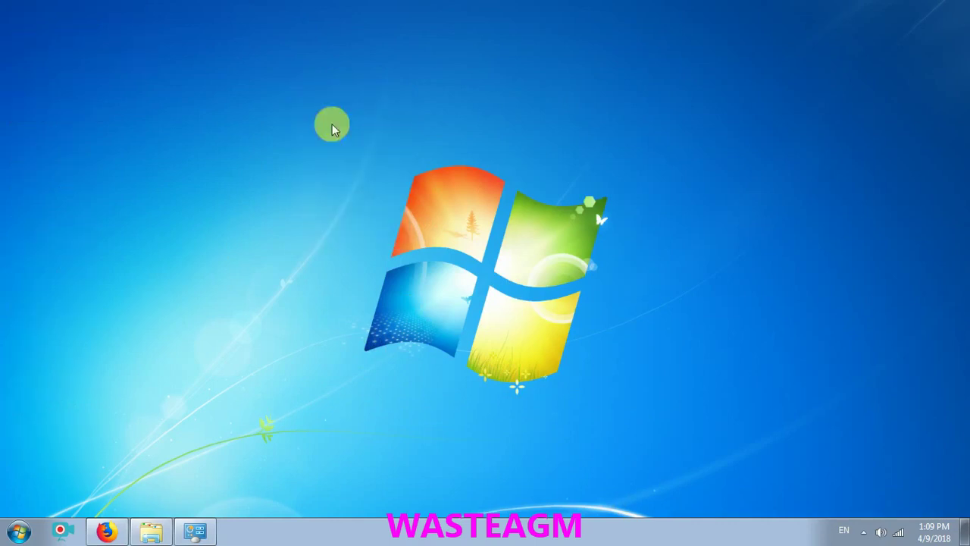
{"action": "right_click", "coordinate": [296, 20]}
{"action": "left_click", "coordinate": [320, 48]}
{"action": "right_click", "coordinate": [296, 20]}
{"action": "left_click", "coordinate": [322, 60]}
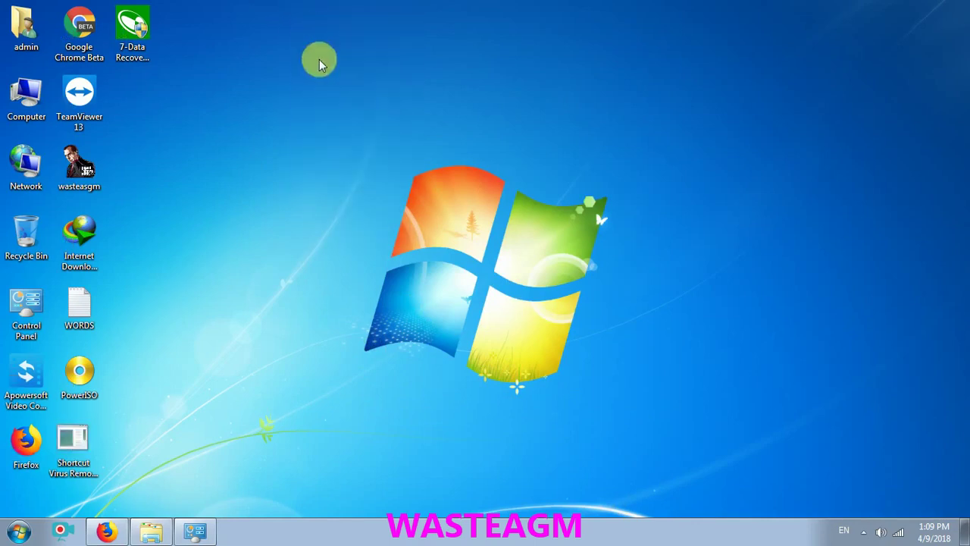
{"action": "right_click", "coordinate": [318, 53]}
{"action": "left_click", "coordinate": [344, 92]}
{"action": "right_click", "coordinate": [305, 35]}
{"action": "left_click", "coordinate": [335, 73]}
{"action": "right_click", "coordinate": [337, 80]}
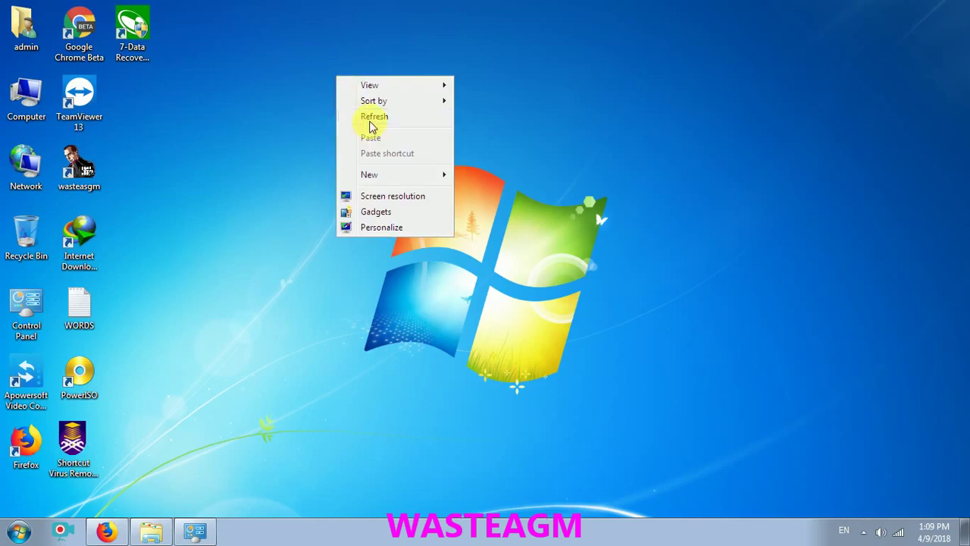
{"action": "left_click", "coordinate": [369, 120]}
{"action": "right_click", "coordinate": [291, 67]}
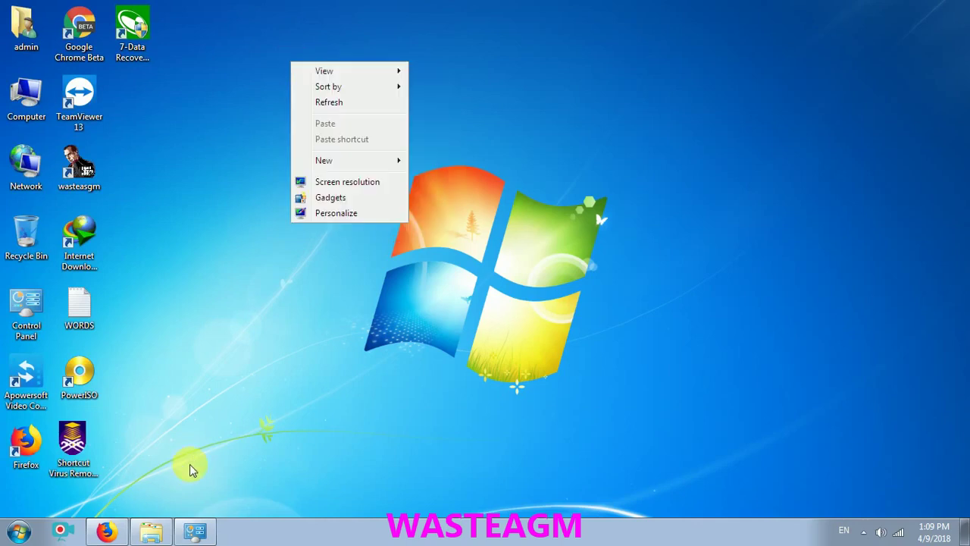
Replace the open Control Panel window with a new one and open Folder Options under Appearance and Personalization.
{"action": "left_click", "coordinate": [210, 530]}
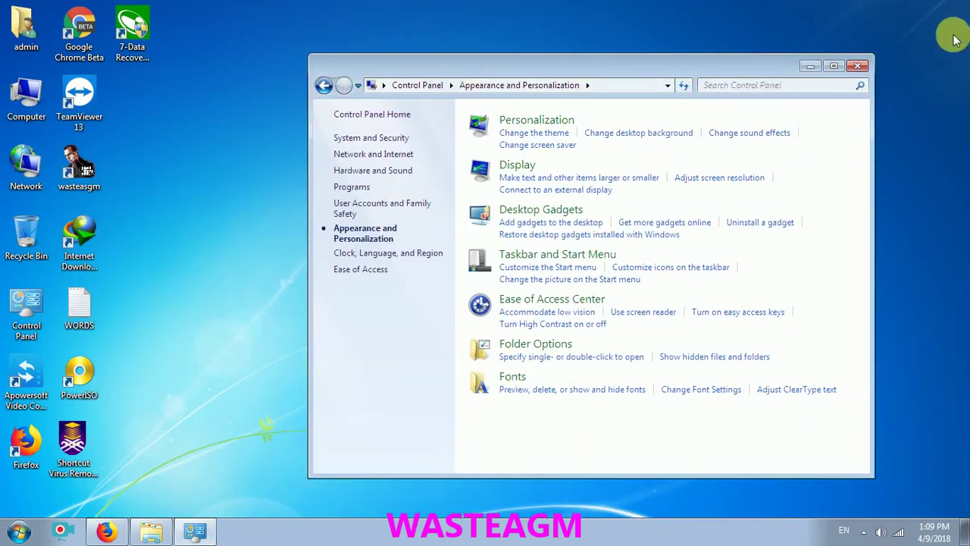
{"action": "left_click", "coordinate": [858, 67]}
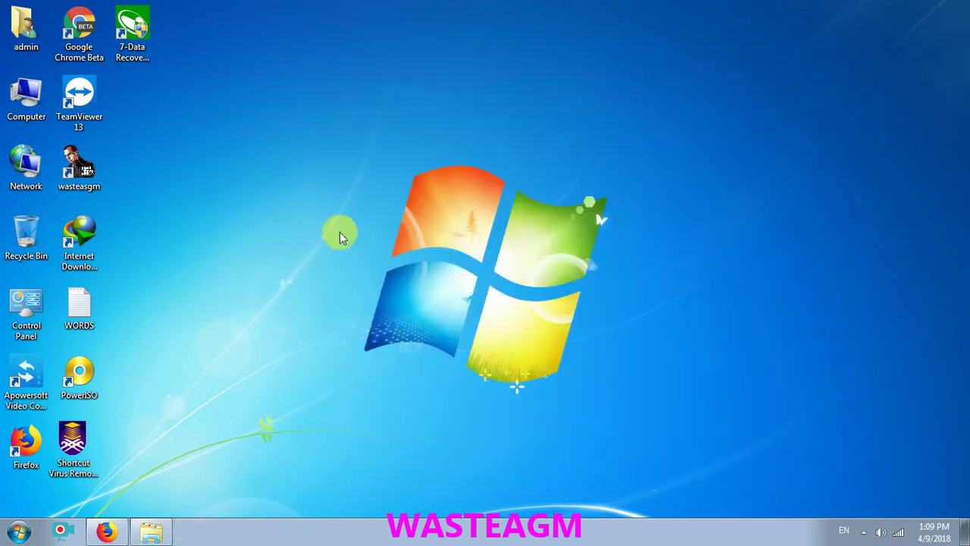
{"action": "double_click", "coordinate": [6, 305]}
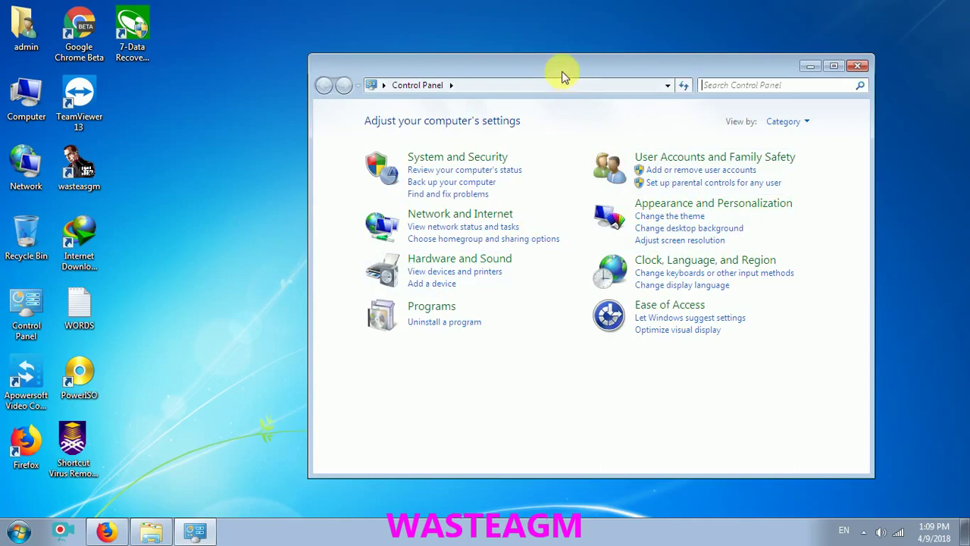
{"action": "left_click_drag", "start_coordinate": [559, 71], "coordinate": [561, 55]}
{"action": "left_click", "coordinate": [682, 180]}
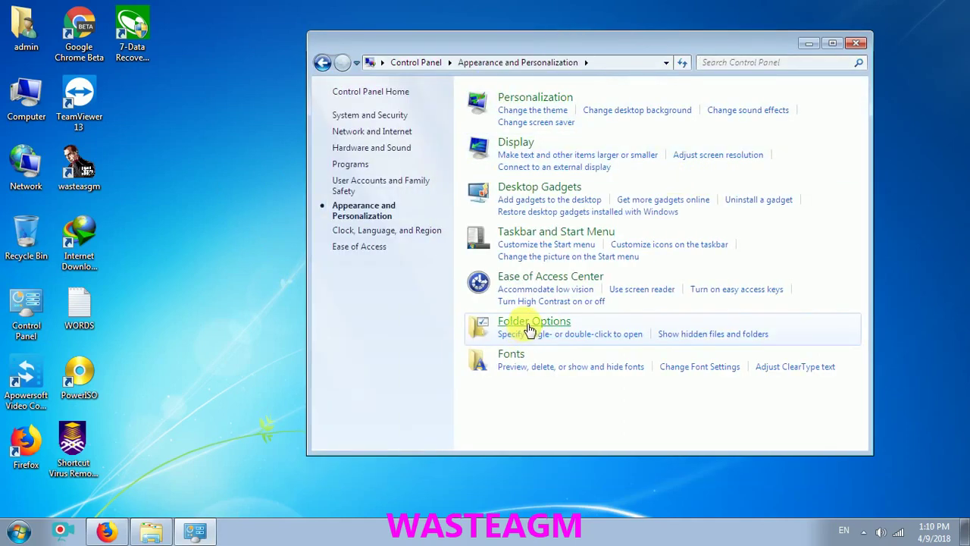
{"action": "left_click", "coordinate": [530, 322]}
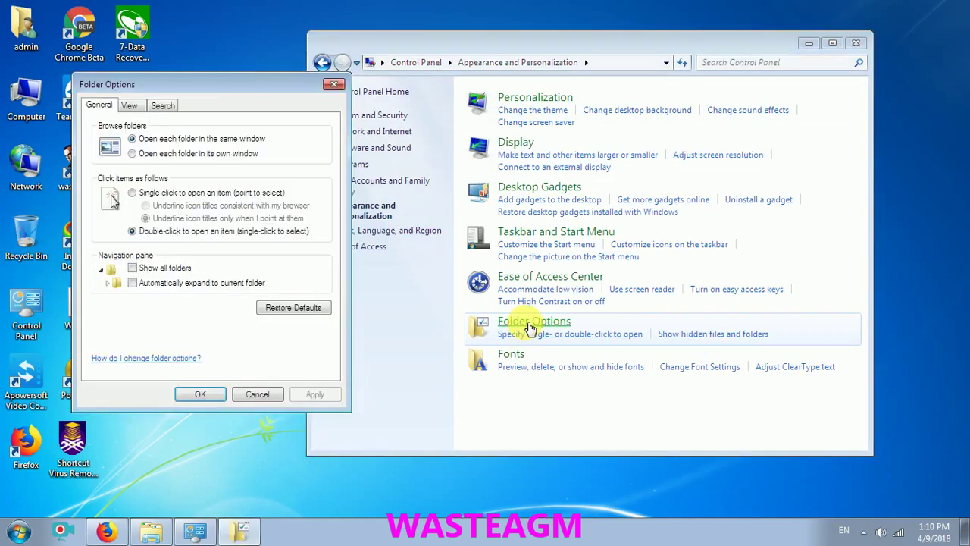
Set the folder view options to show hidden files, folders, and drives, and confirm the change.
{"action": "left_click_drag", "start_coordinate": [237, 91], "coordinate": [491, 66]}
{"action": "left_click", "coordinate": [558, 66]}
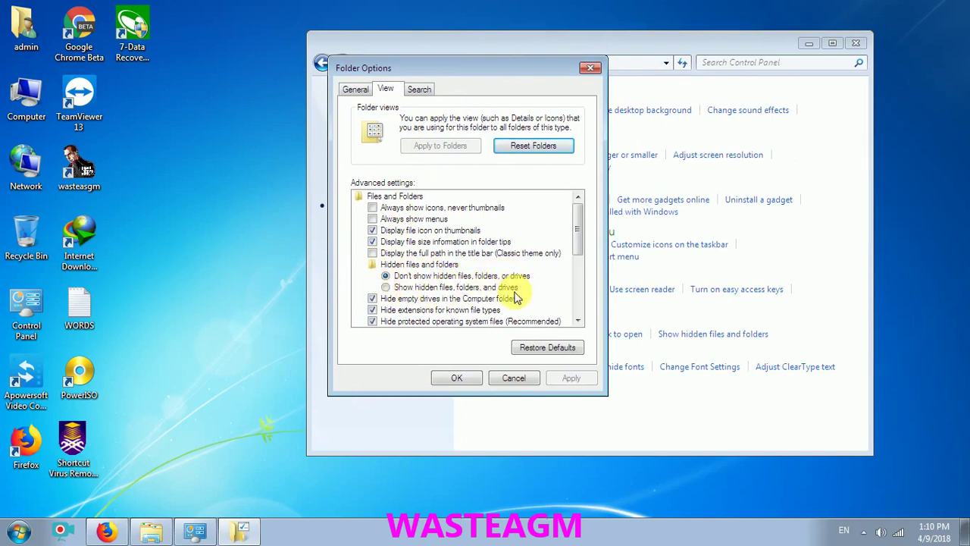
{"action": "left_click", "coordinate": [386, 288]}
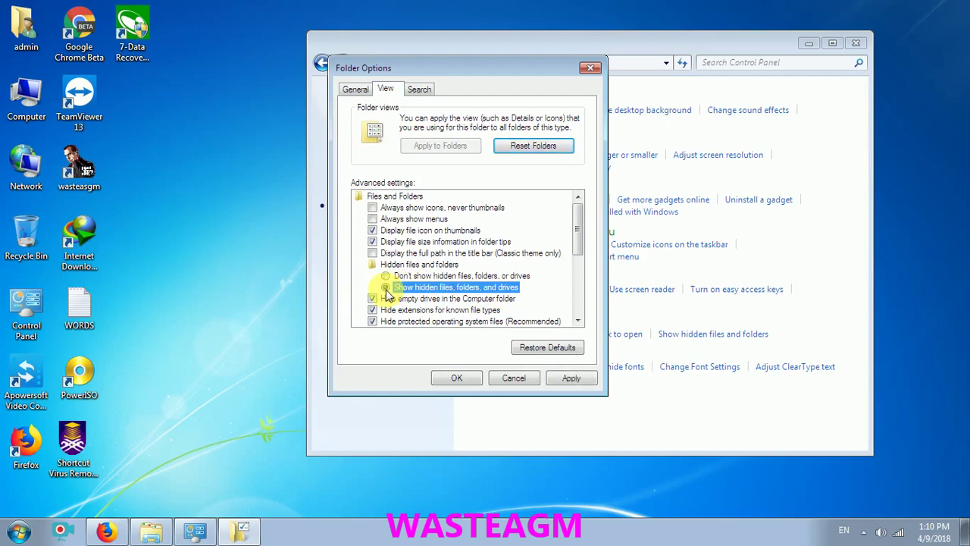
{"action": "left_click", "coordinate": [572, 379]}
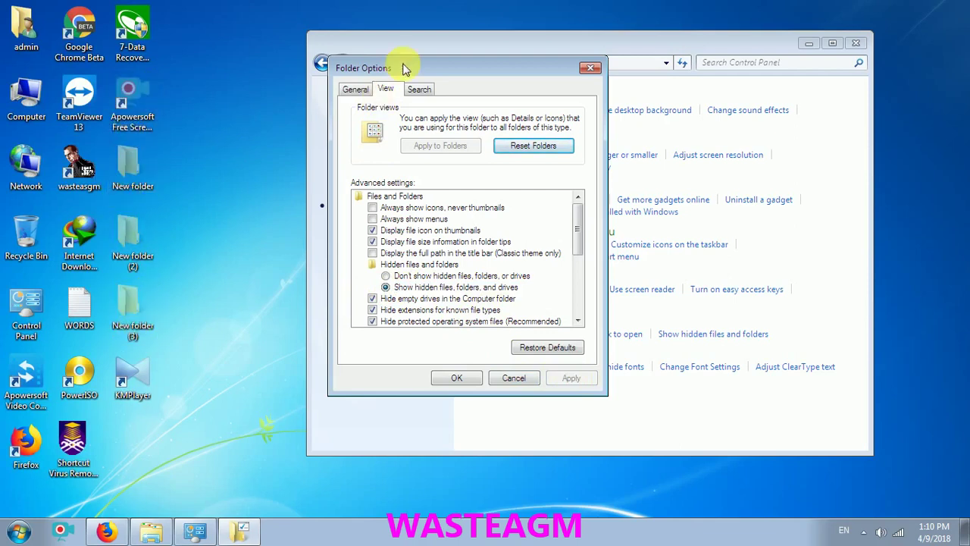
{"action": "left_click_drag", "start_coordinate": [404, 68], "coordinate": [415, 65]}
{"action": "left_click", "coordinate": [460, 377]}
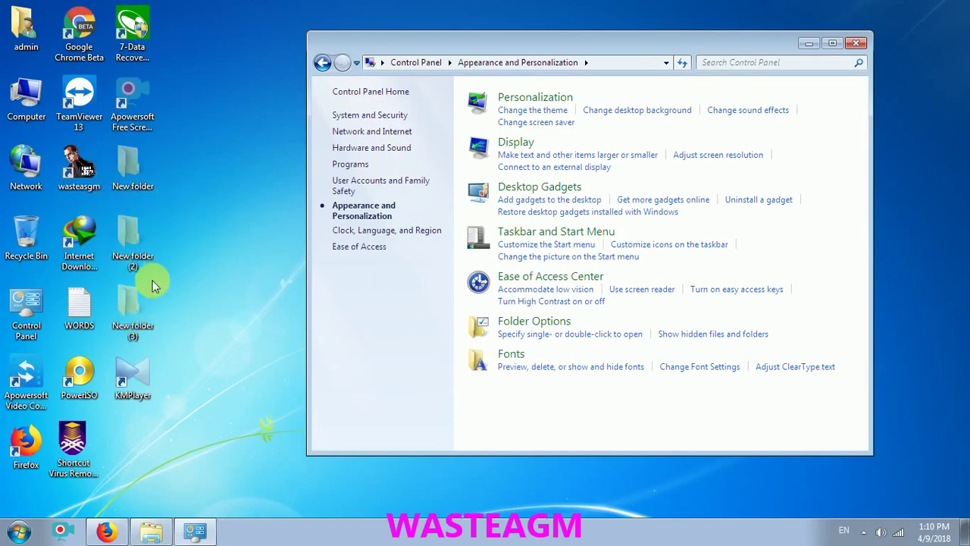
Turn off the Hidden attribute in the properties of the desktop's New folder (3) and apply the change.
{"action": "left_click_drag", "start_coordinate": [490, 46], "coordinate": [573, 50]}
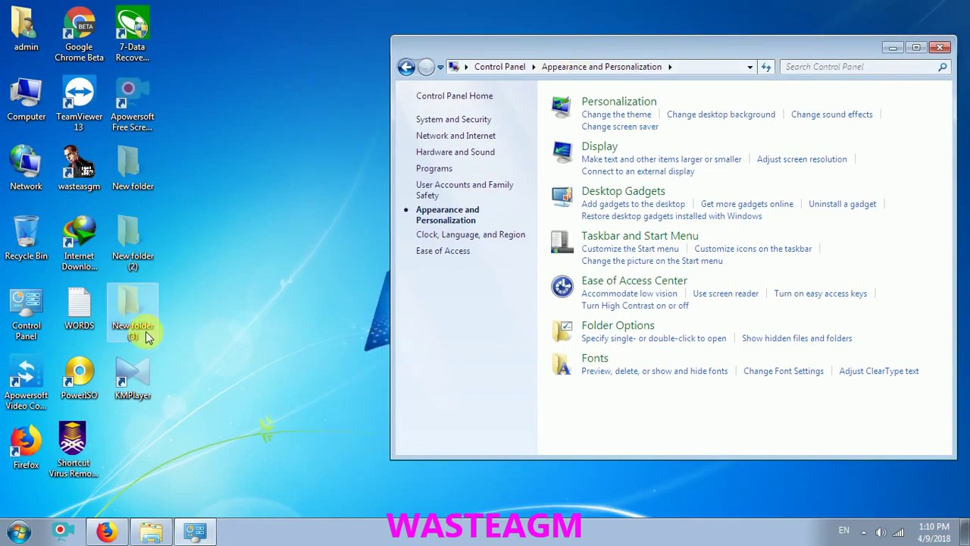
{"action": "right_click", "coordinate": [127, 312]}
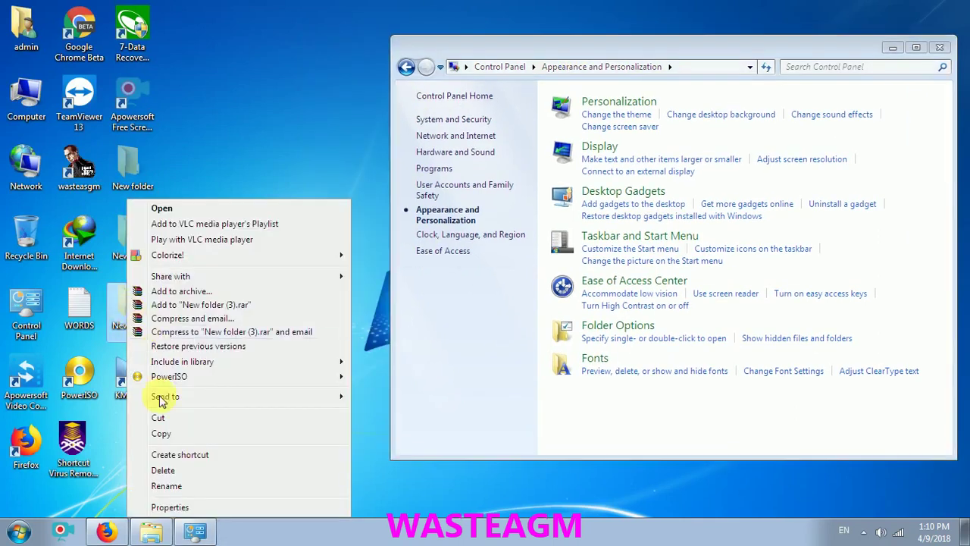
{"action": "left_click", "coordinate": [173, 506]}
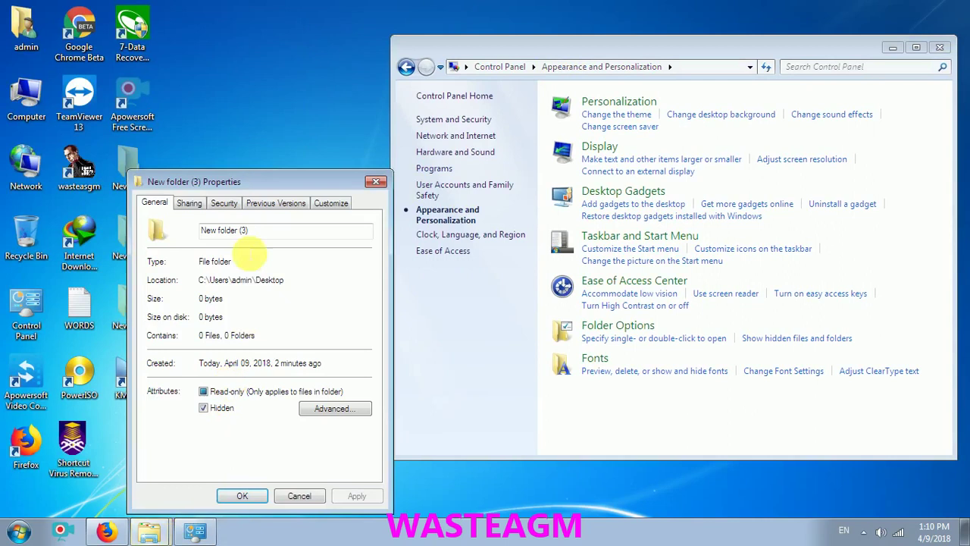
{"action": "left_click_drag", "start_coordinate": [243, 181], "coordinate": [375, 94]}
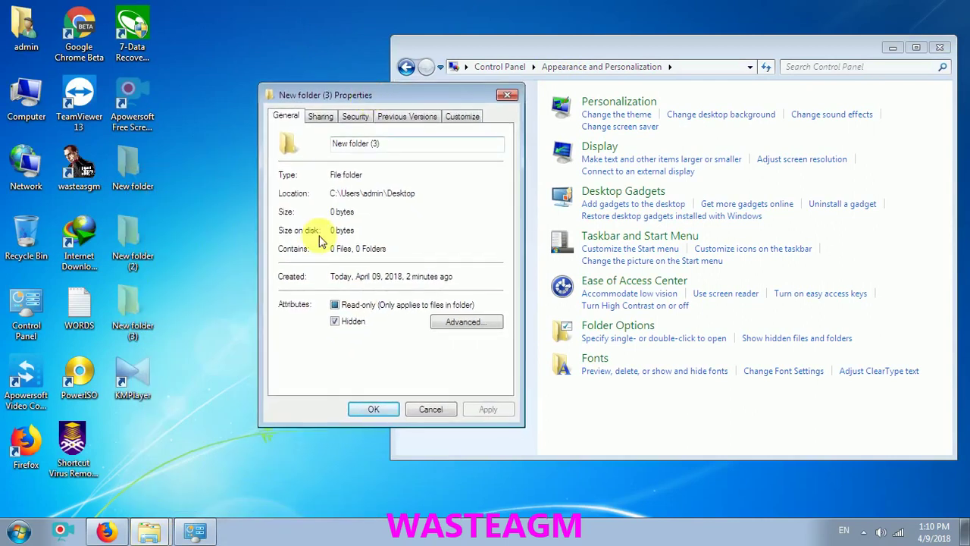
{"action": "left_click", "coordinate": [335, 322]}
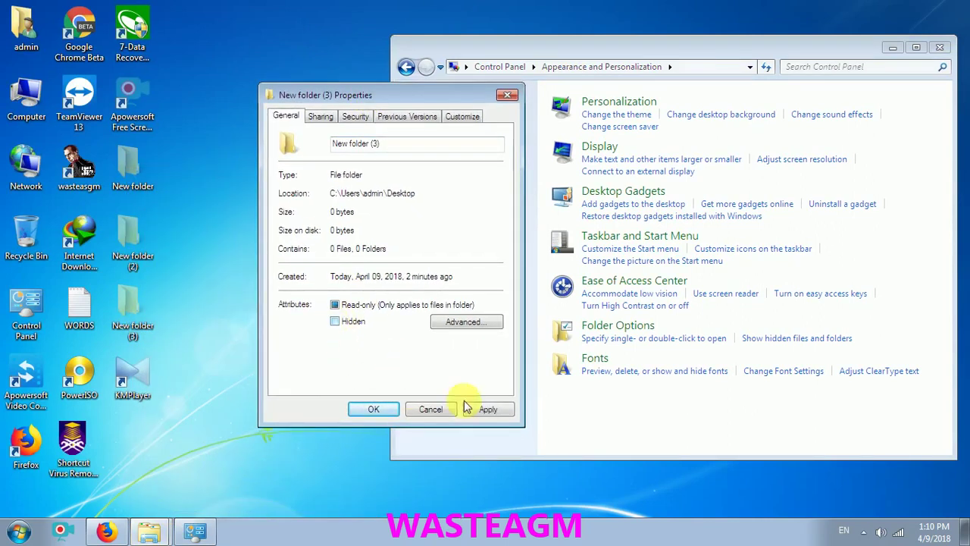
{"action": "left_click", "coordinate": [488, 409]}
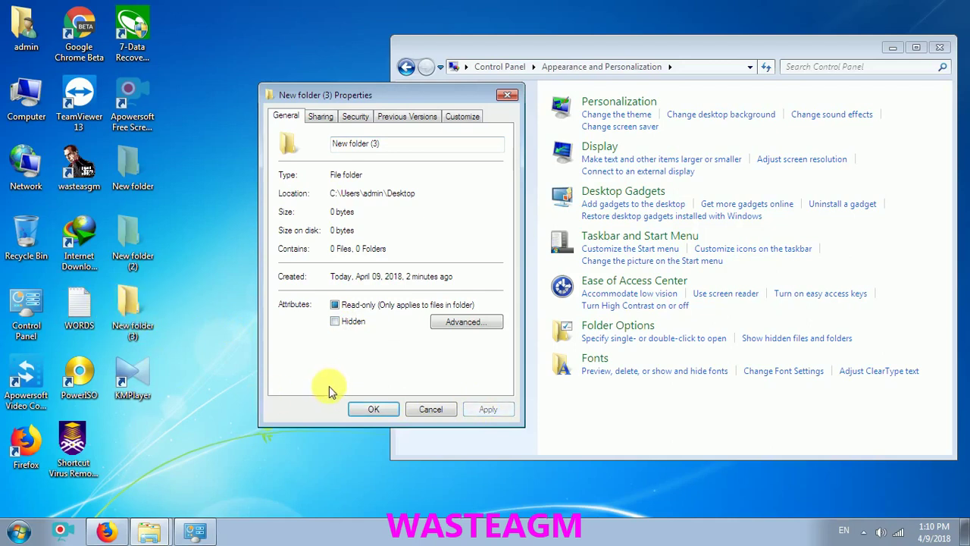
{"action": "left_click", "coordinate": [353, 409]}
Refresh the desktop several times to check how the unhidden New folder (3) is displayed.
{"action": "right_click", "coordinate": [207, 205]}
{"action": "left_click", "coordinate": [238, 245]}
{"action": "right_click", "coordinate": [244, 149]}
{"action": "left_click", "coordinate": [277, 192]}
{"action": "right_click", "coordinate": [214, 79]}
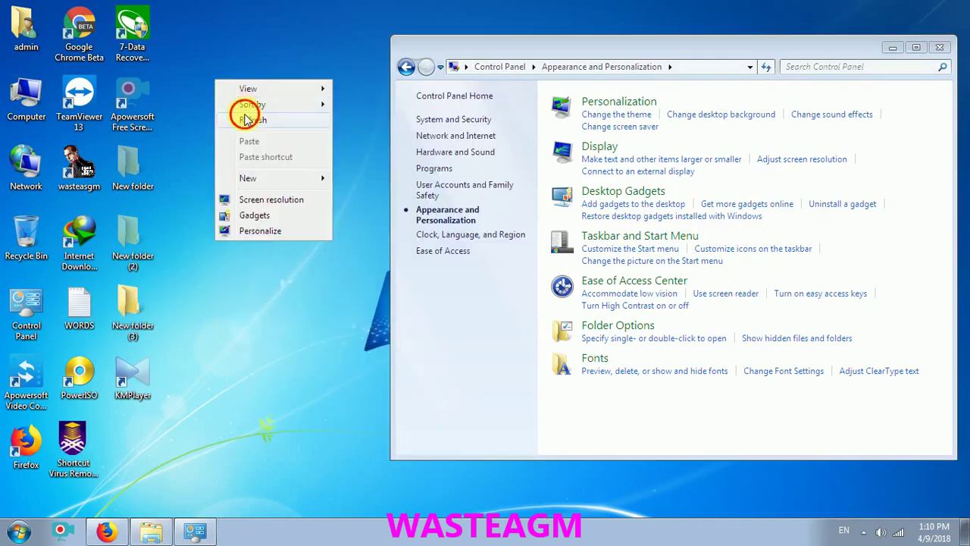
{"action": "left_click", "coordinate": [244, 121]}
{"action": "right_click", "coordinate": [230, 79]}
{"action": "left_click", "coordinate": [258, 120]}
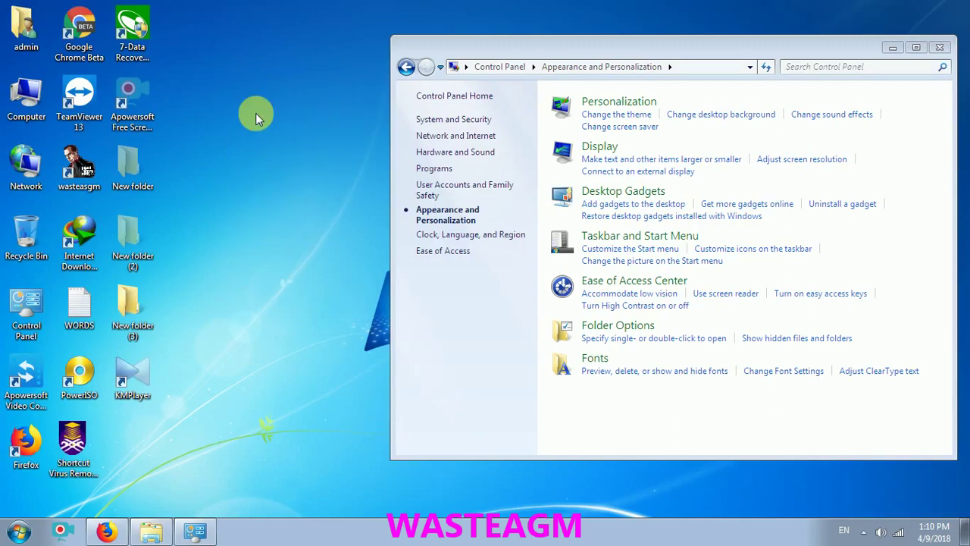